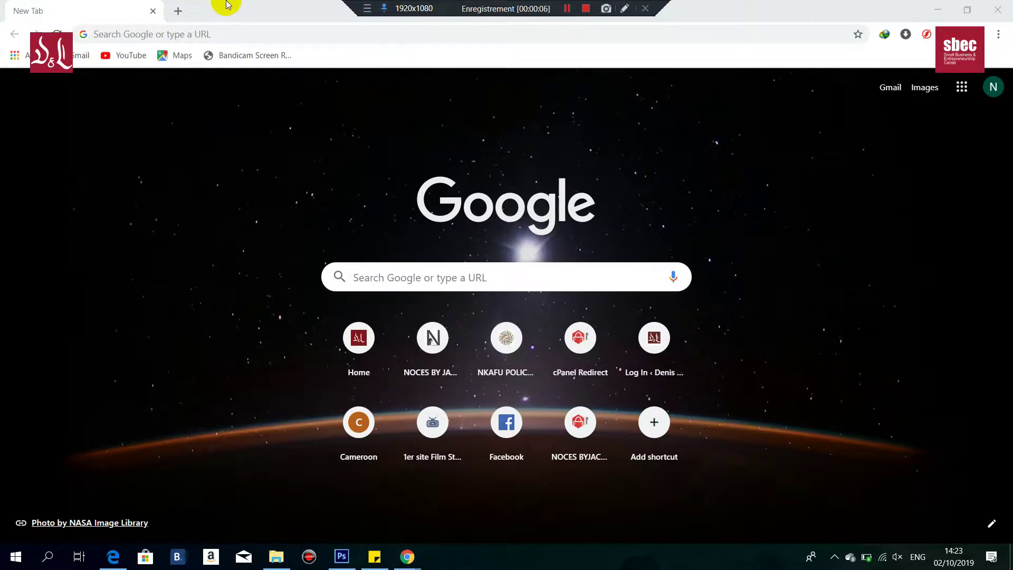
left_click(222, 31)
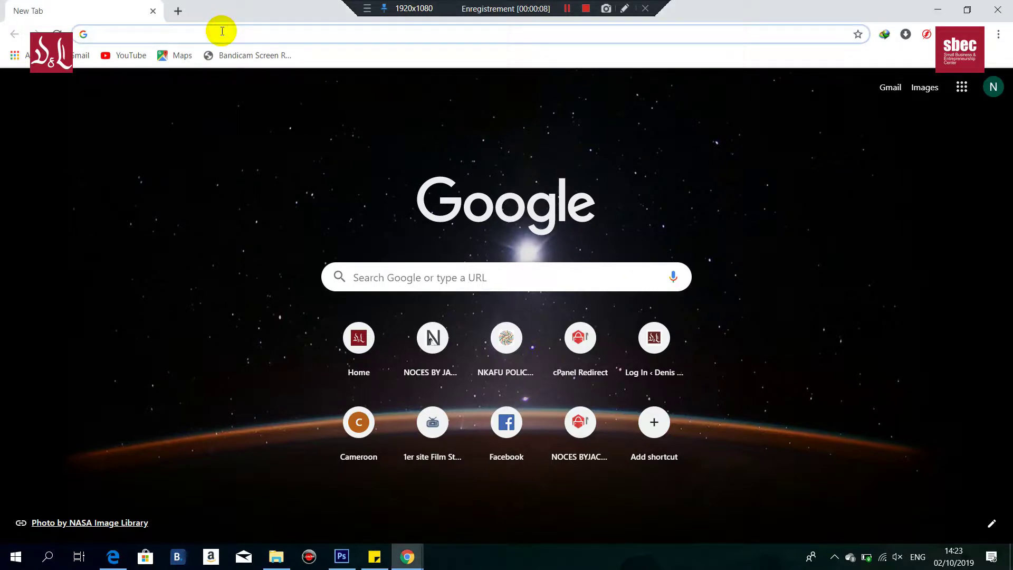
type("ww.for")
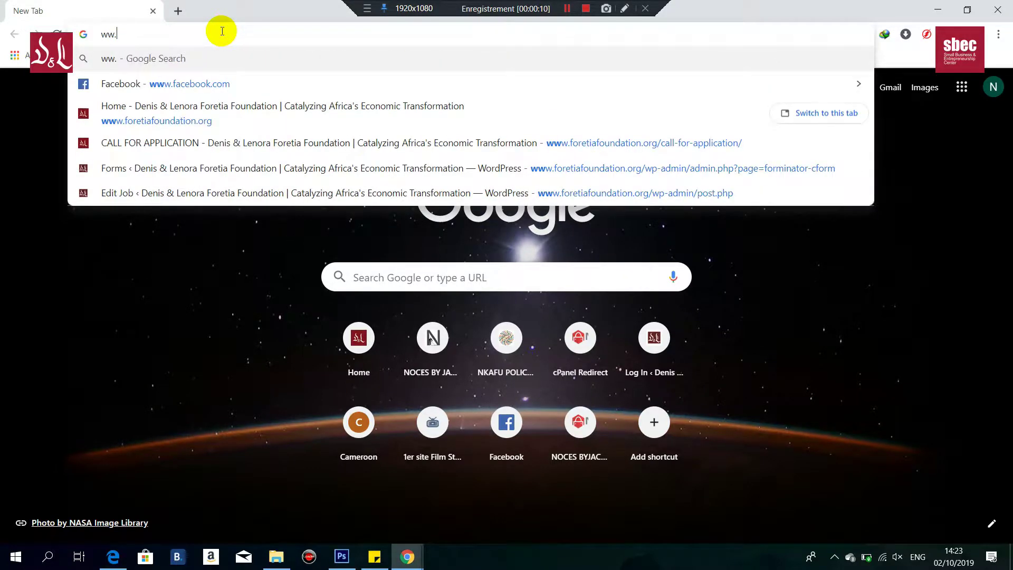
key("BackSpace")
key("BackSpace")
key("BackSpace")
key("BackSpace")
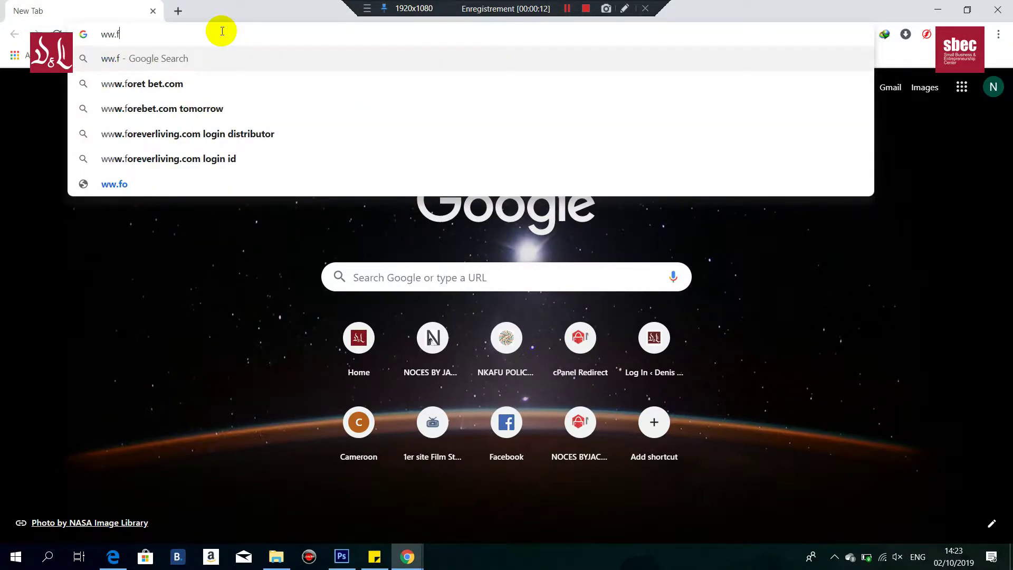
type("w")
key("Return")
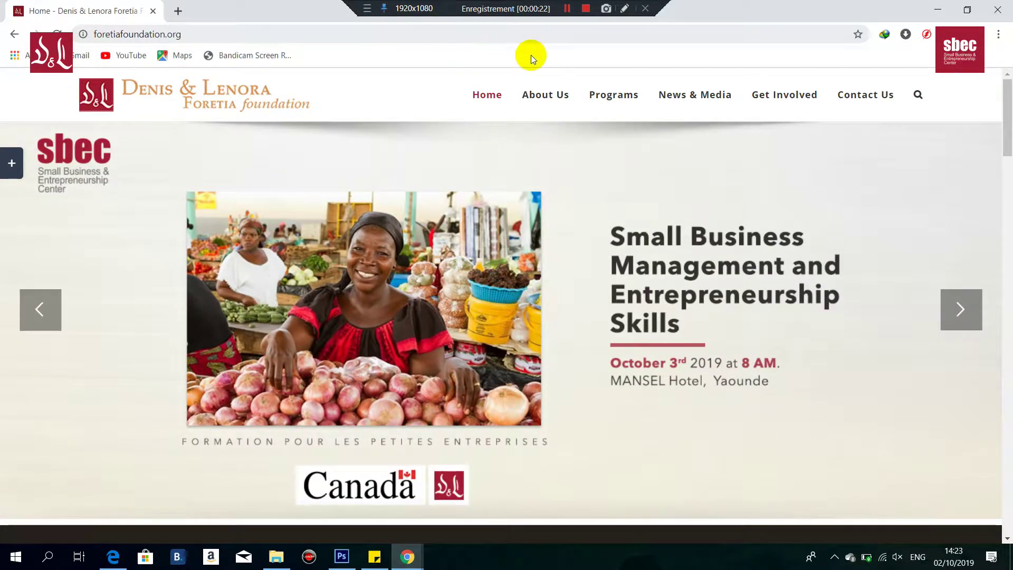
Step: Open Small Business & Entrepreneurship Center from the Programs menu
mouse_move(620, 99)
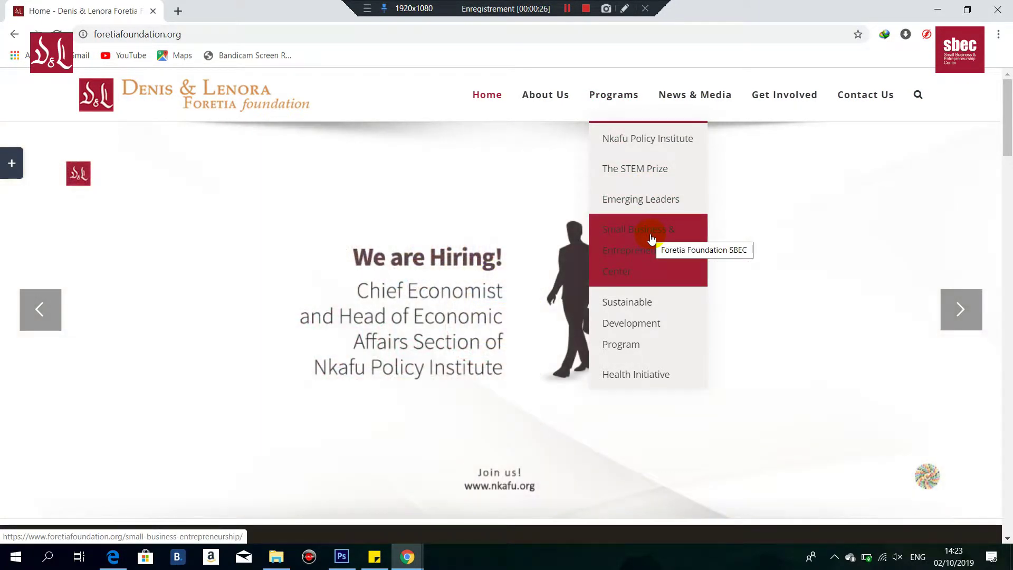
left_click(652, 239)
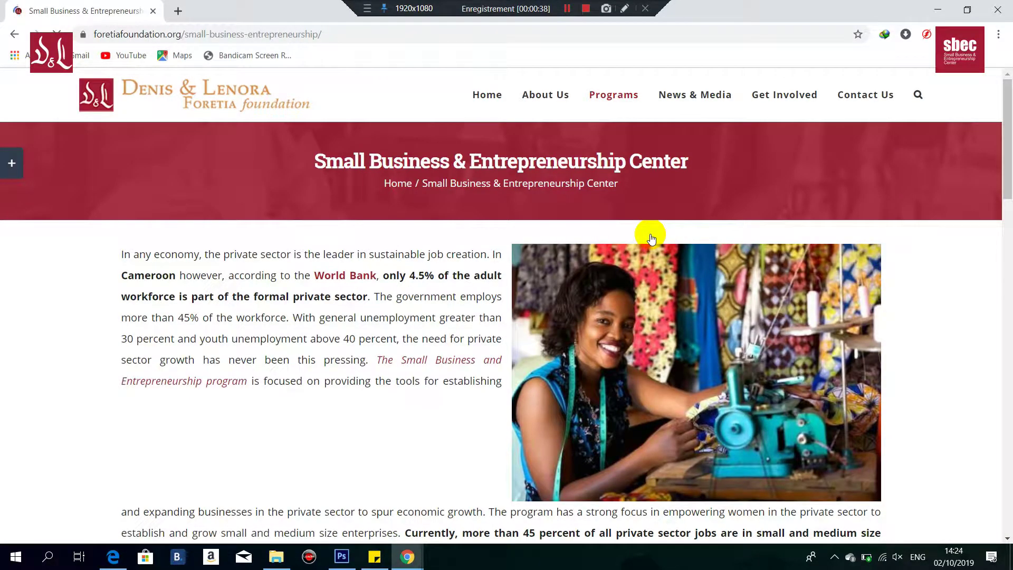
Step: Use JOIN US in the Join Our SBEC Network box to reach the eligibility page
left_click_drag(1008, 191, 1008, 294)
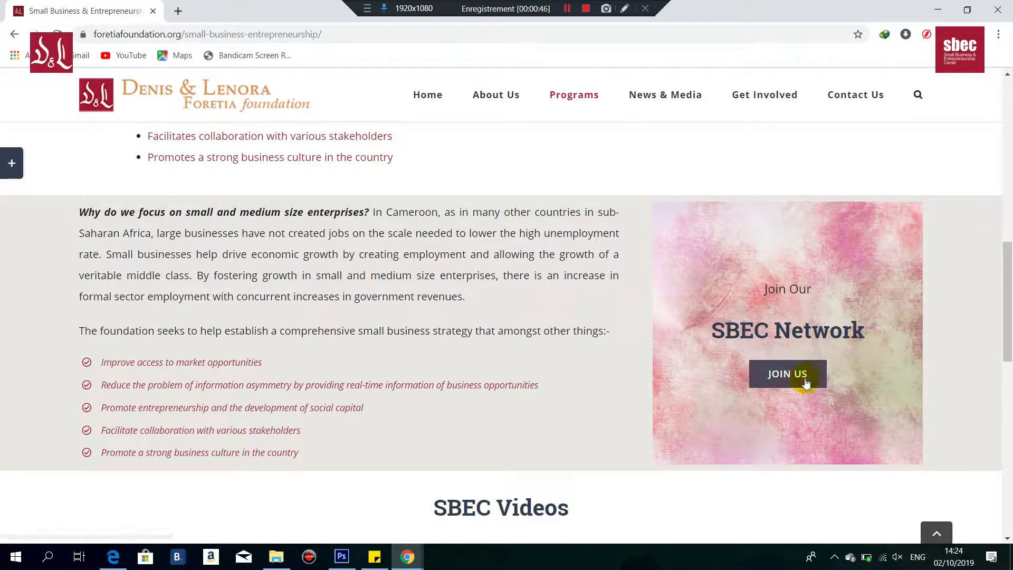
left_click(804, 372)
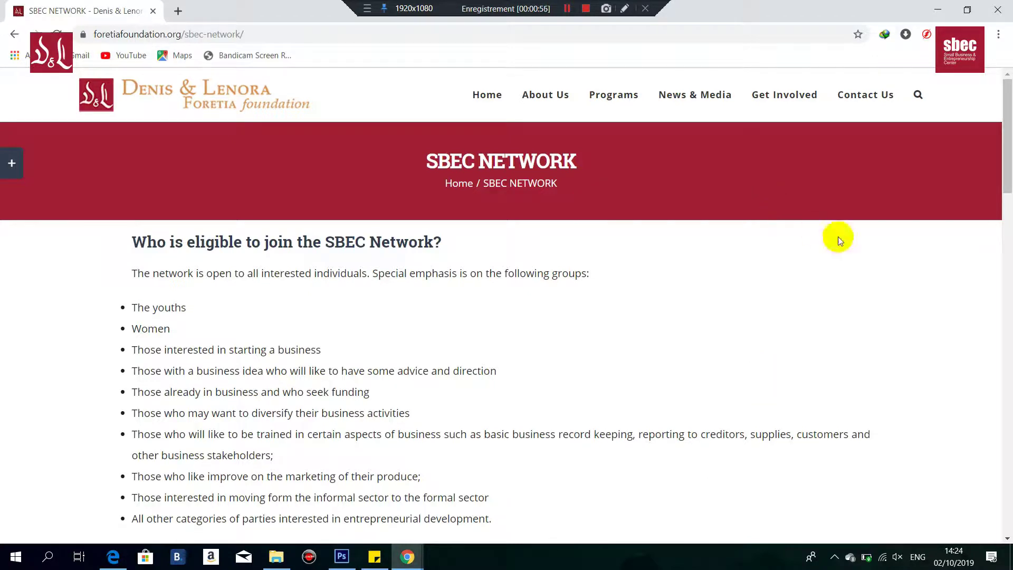
Step: Sign up for the Premium tier, the third column of the SBEC pricing table
left_click_drag(1008, 183, 1006, 426)
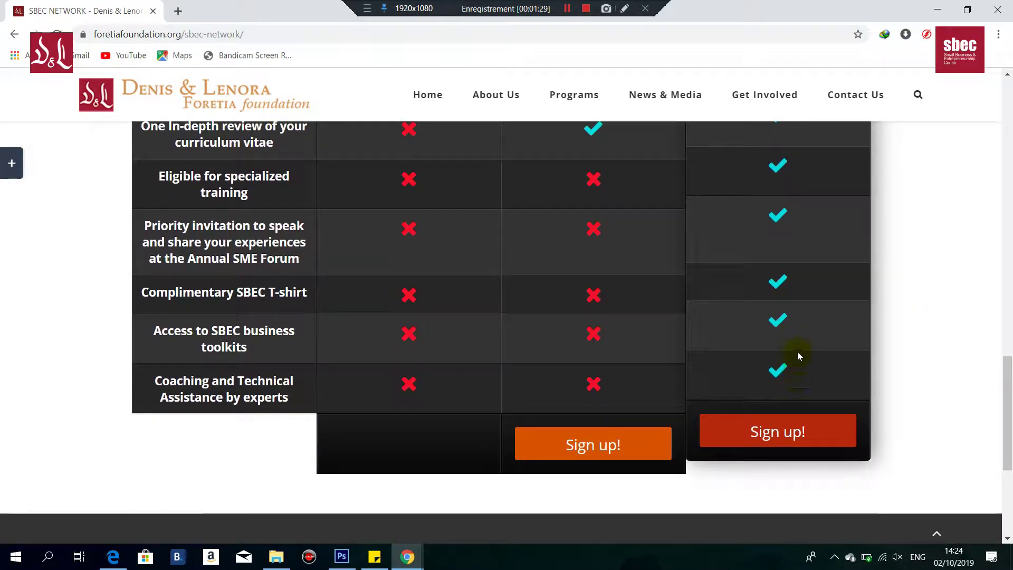
left_click(811, 442)
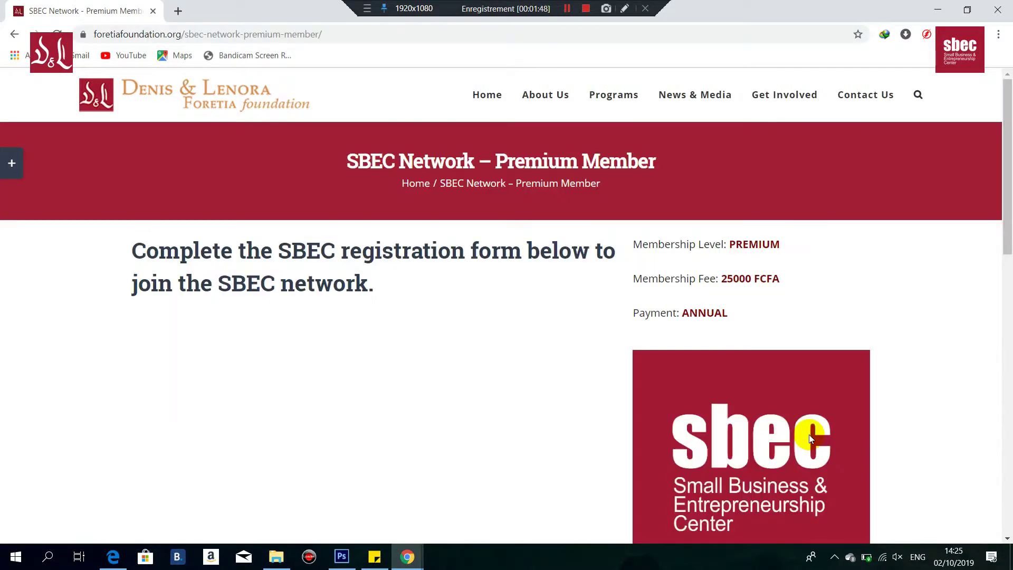
left_click_drag(1011, 161, 1010, 190)
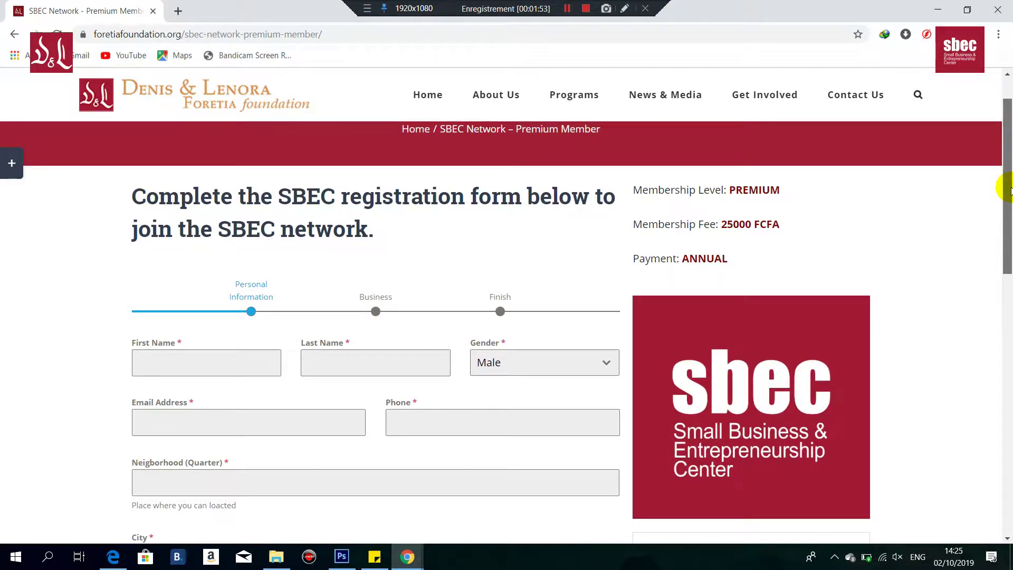
Step: Enter the first and last name and set Gender to Female
left_click_drag(1010, 190, 1009, 238)
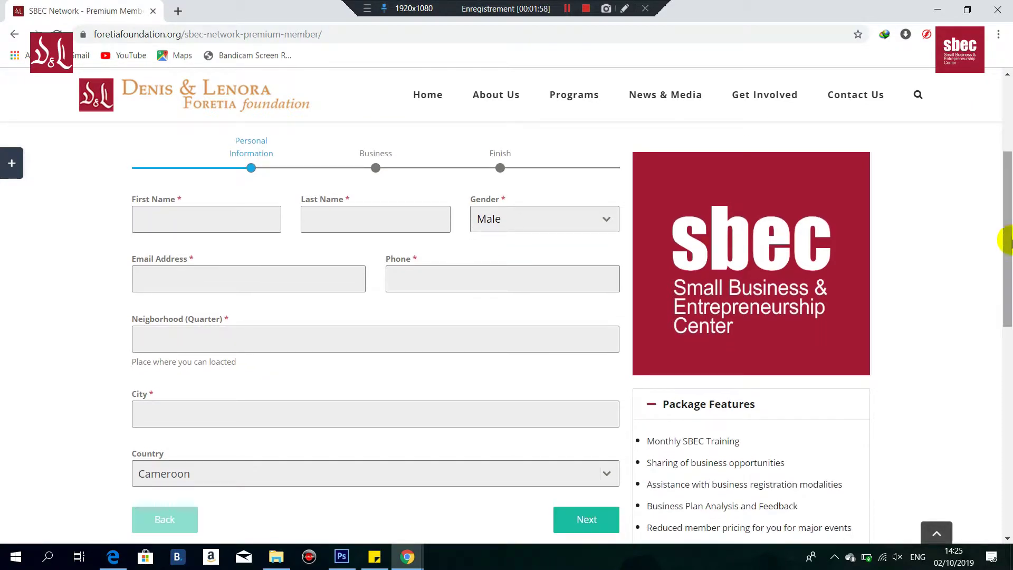
left_click(187, 226)
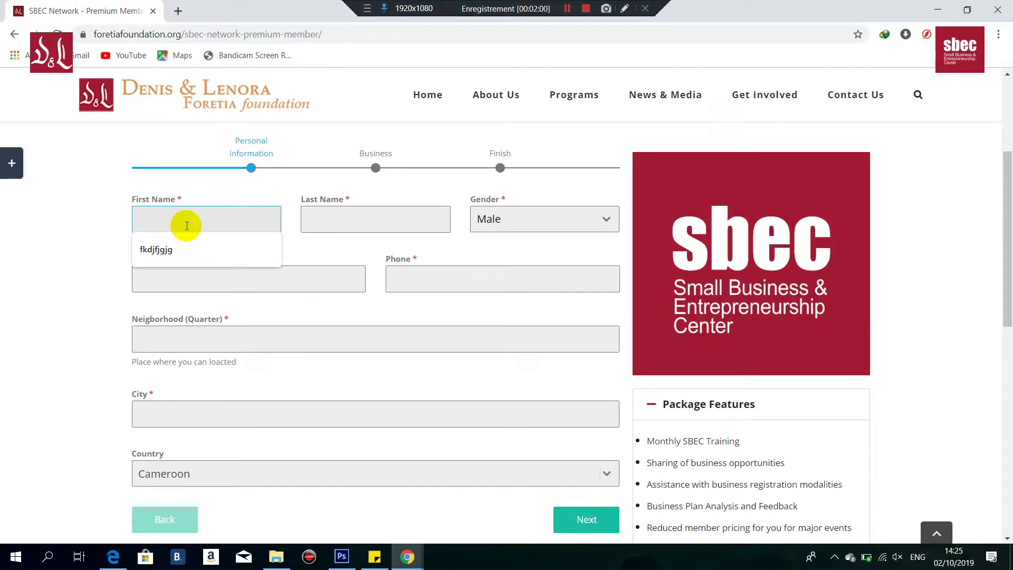
type("abc")
left_click(353, 213)
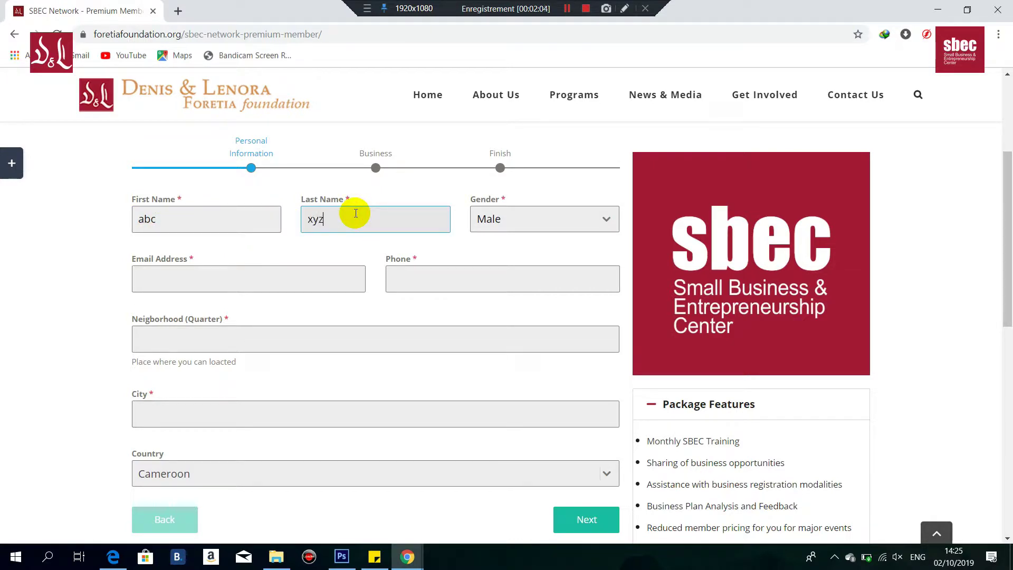
left_click(525, 216)
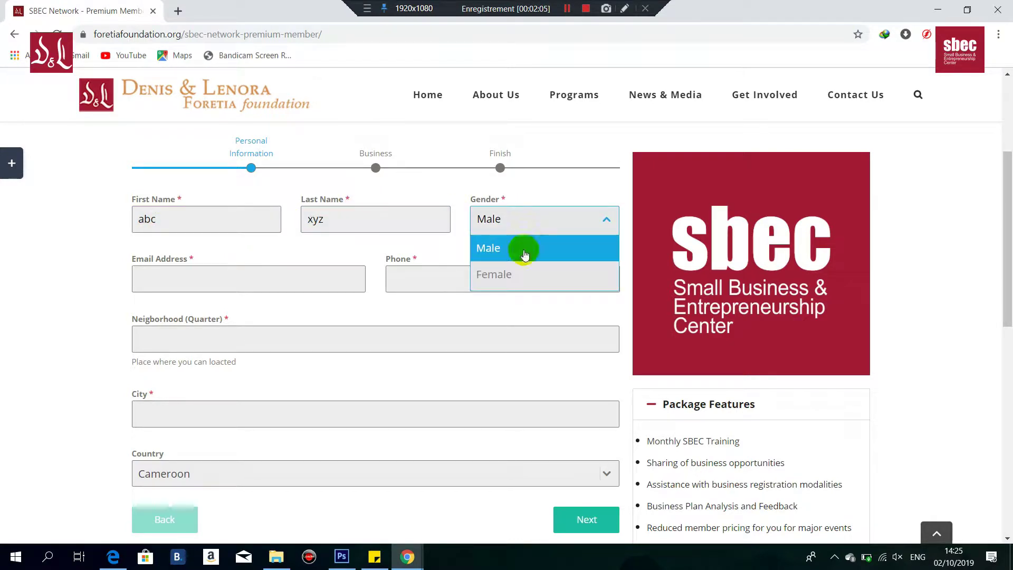
left_click(524, 280)
Step: Fill in the e-mail address, fixing the domain typo, and the phone number
left_click(227, 282)
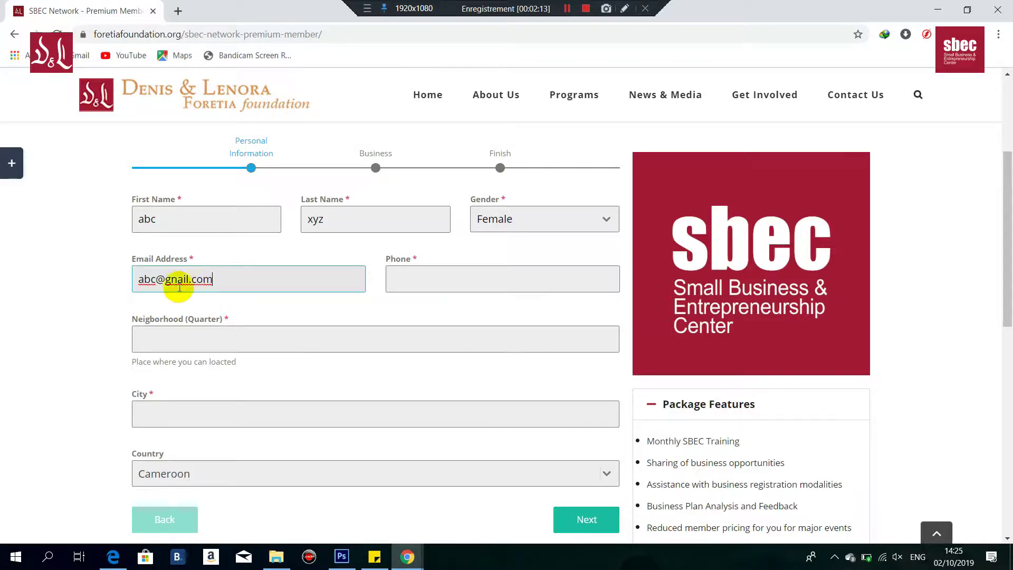
left_click(177, 284)
key("BackSpace")
type("m")
left_click(452, 278)
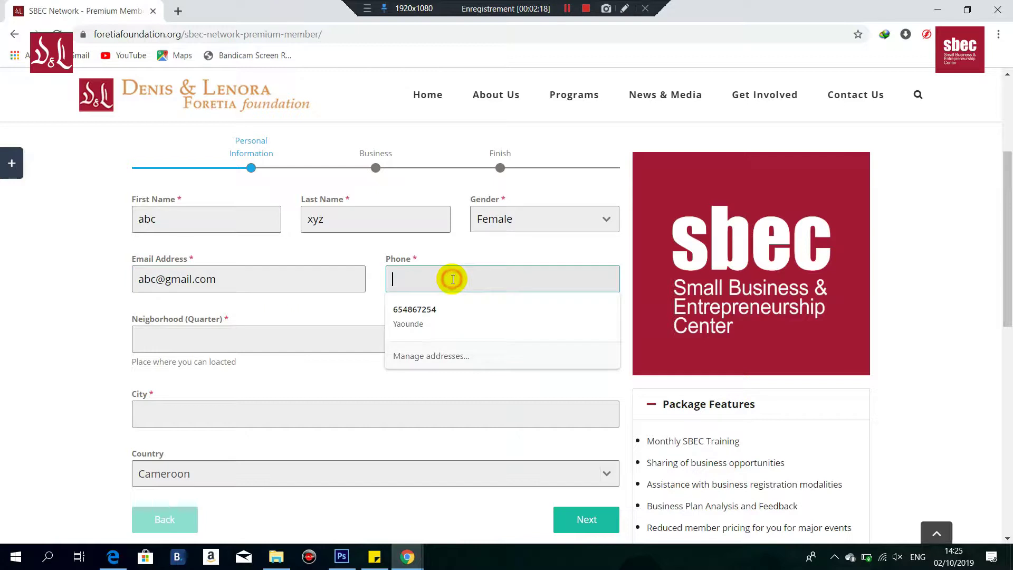
type("5342627")
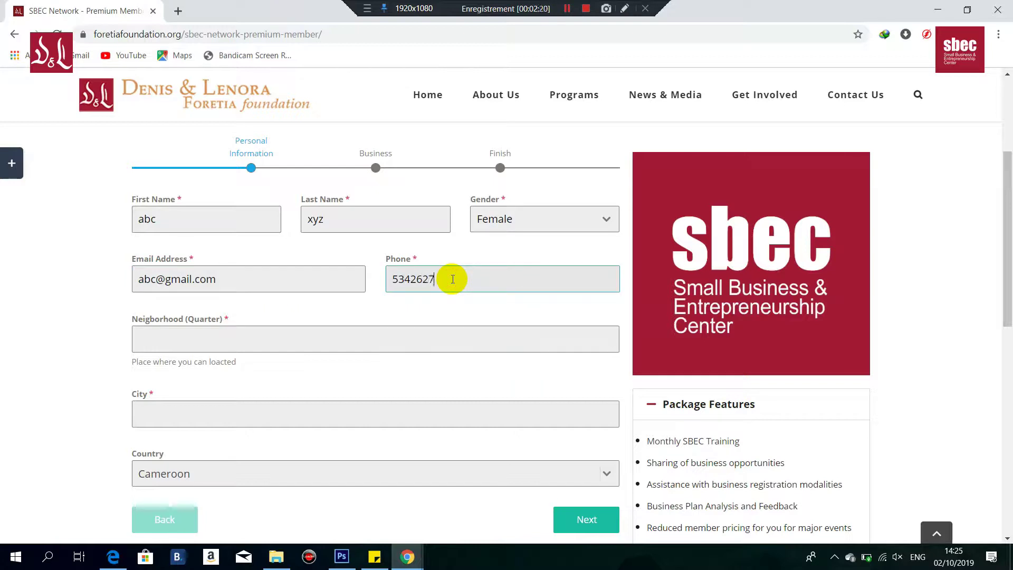
Step: Set Neighborhood to Simbock and City to Yaounde
left_click(389, 334)
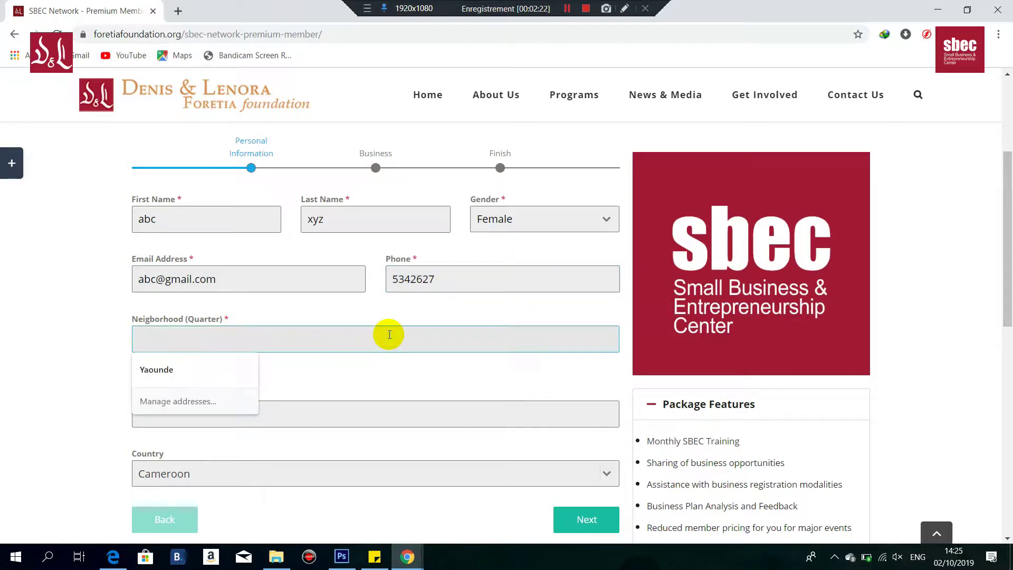
type("Simbock")
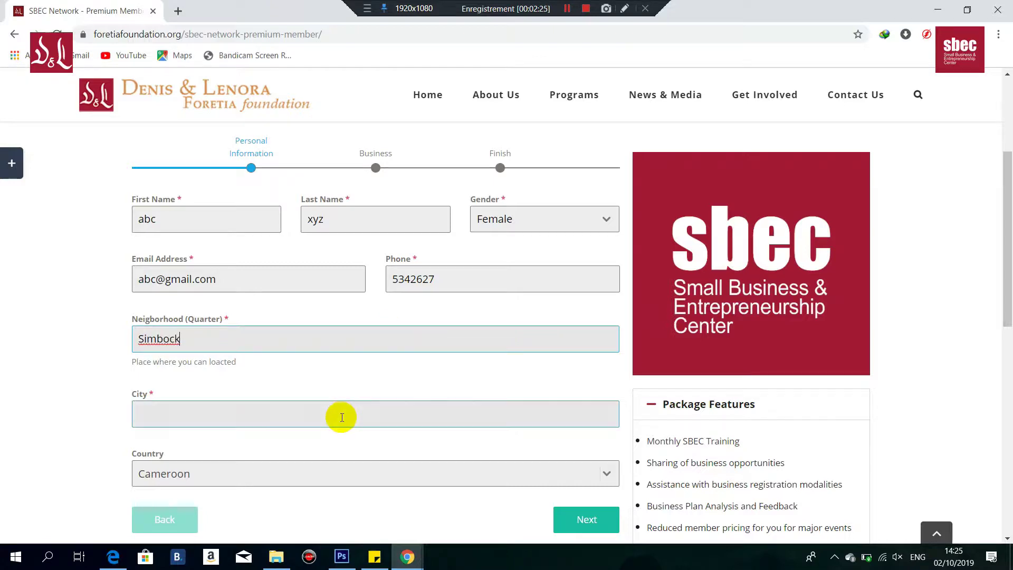
left_click(340, 415)
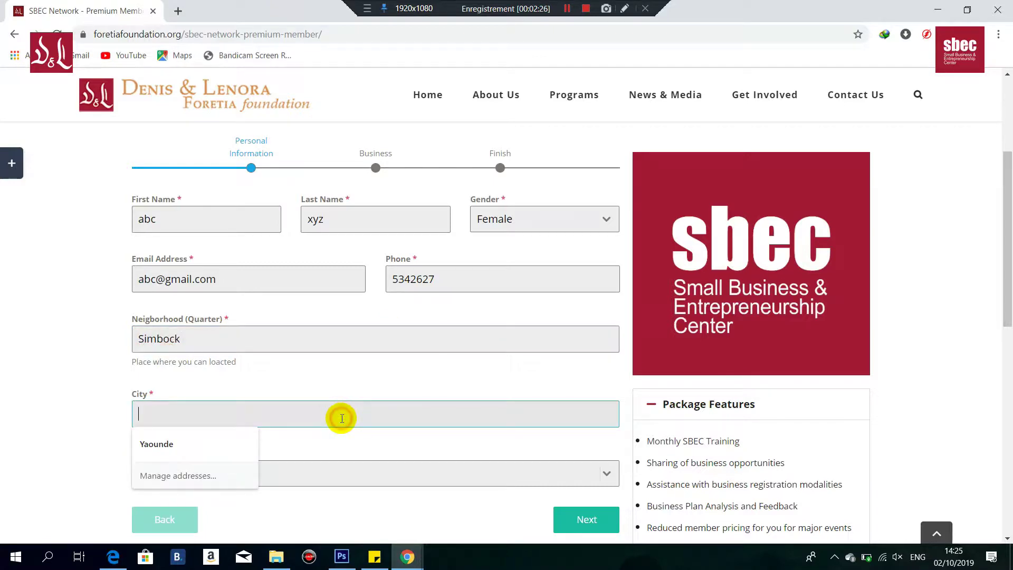
type("Yaounde")
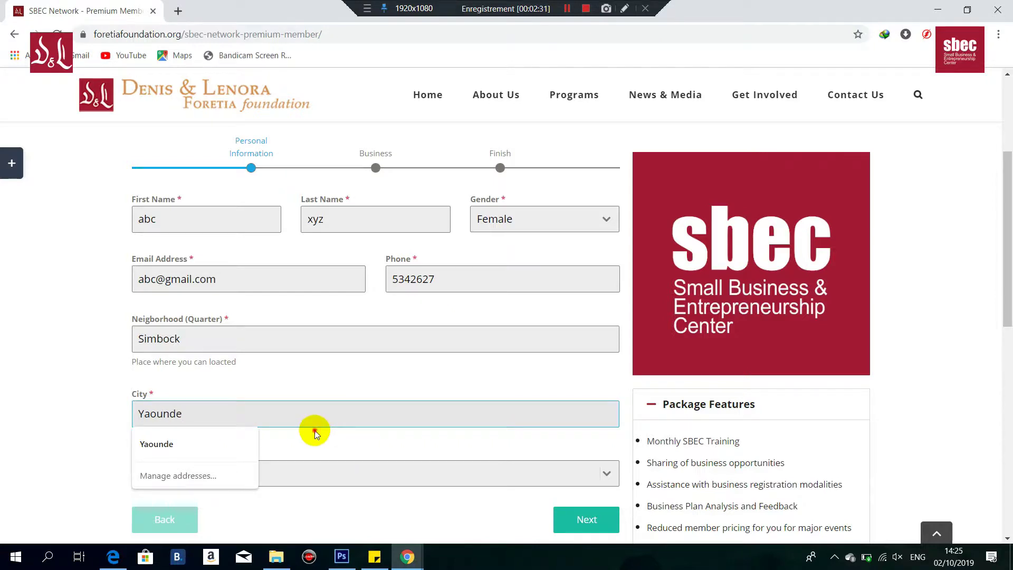
left_click(309, 435)
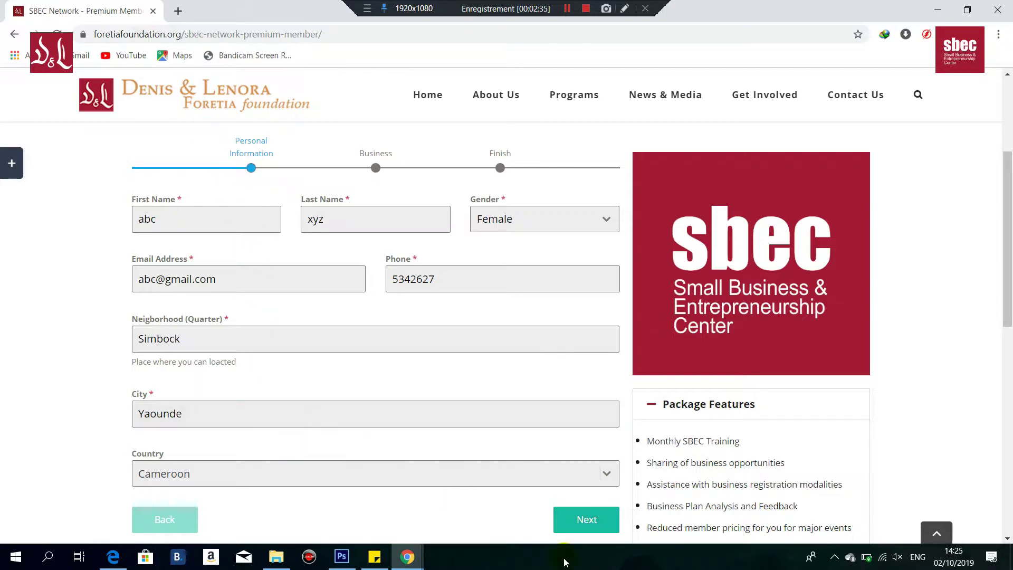
Step: On the Business step, set Status to Owner and Business Category to Health & Beauty
left_click(586, 520)
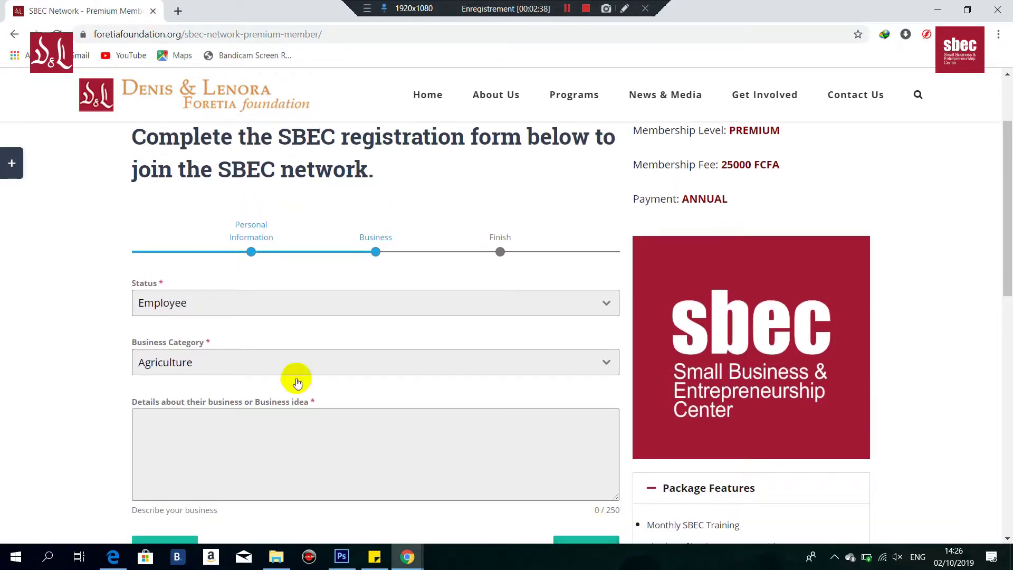
left_click(209, 311)
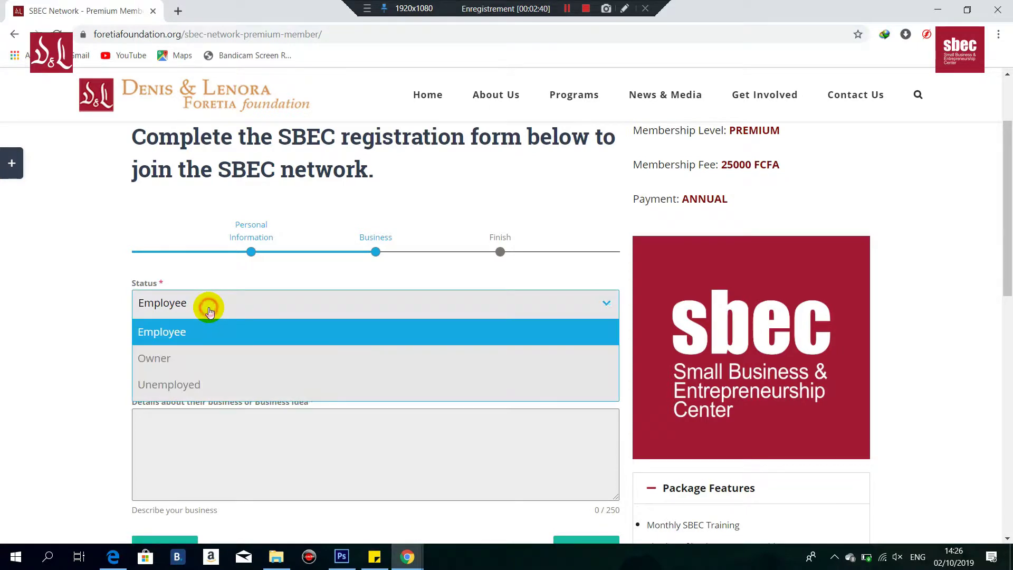
left_click(174, 364)
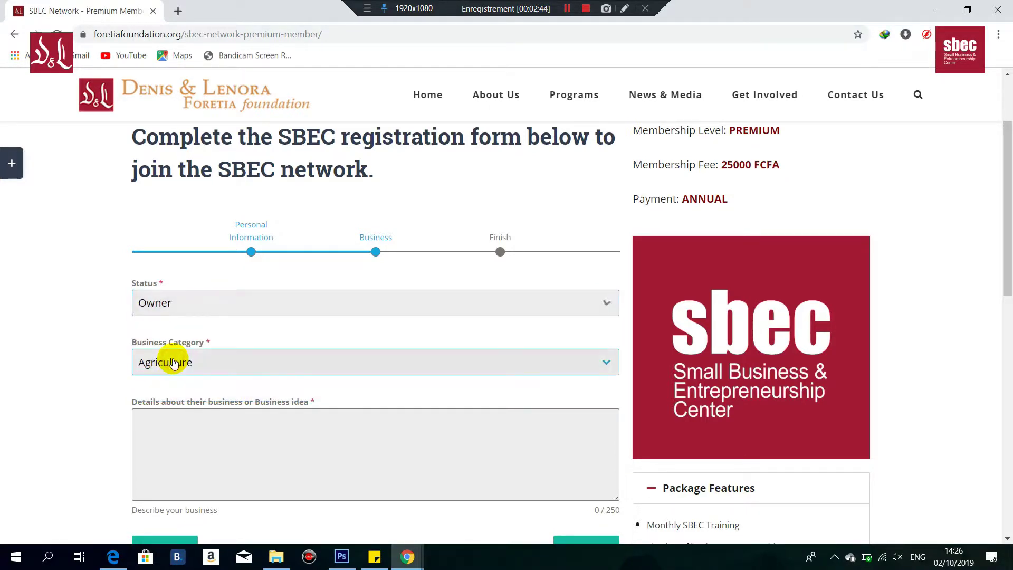
left_click(371, 372)
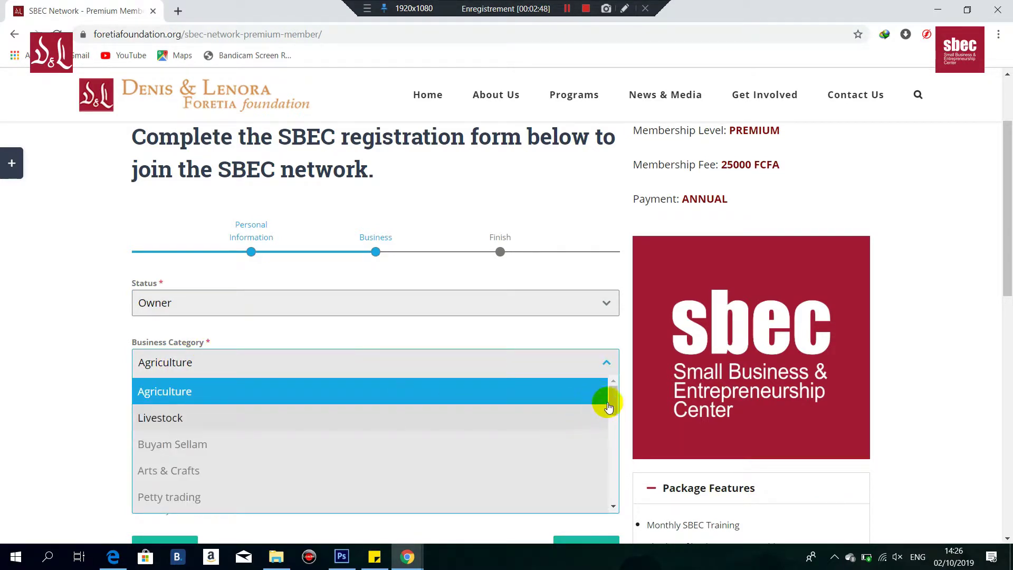
left_click_drag(608, 404, 612, 437)
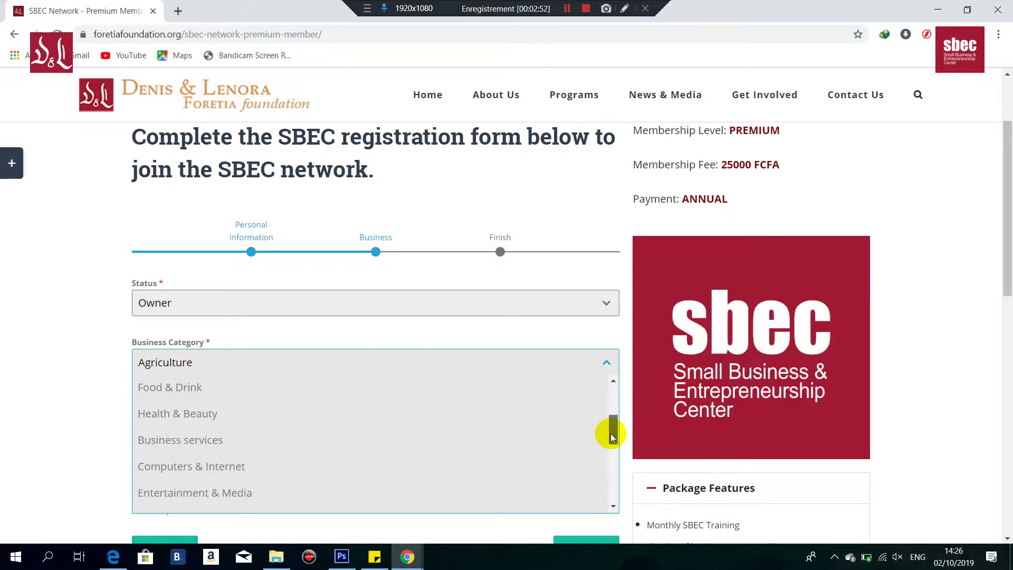
left_click(245, 419)
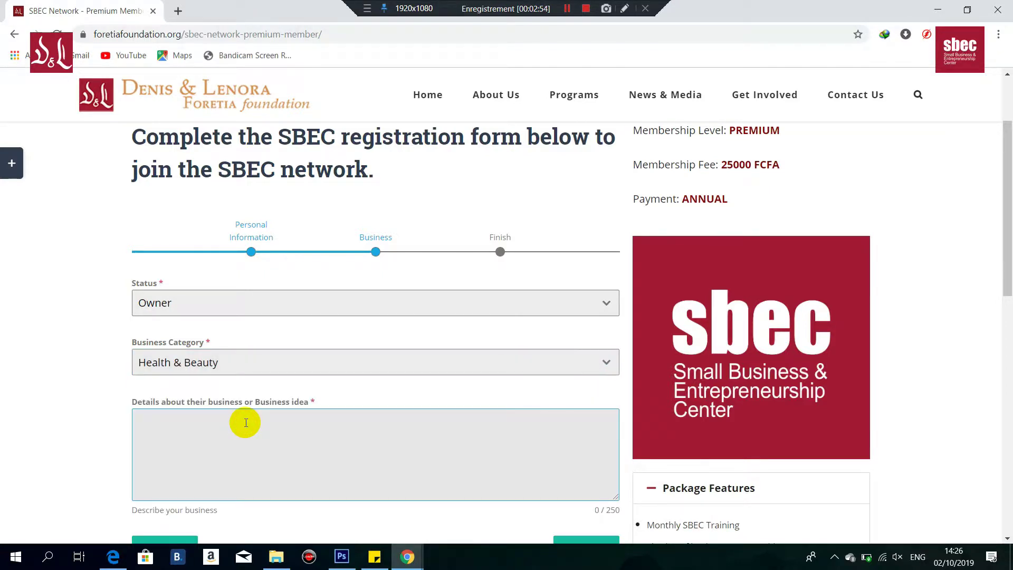
Step: Describe the business as 'I own a beauty salon and…' and continue to payment
left_click(218, 422)
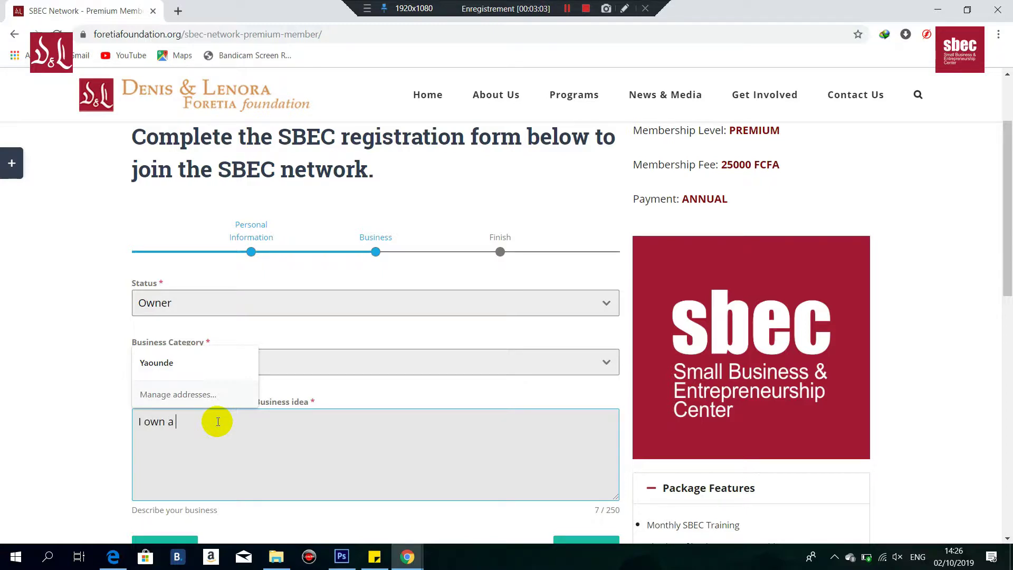
type("I own a beauty salon and a spa.")
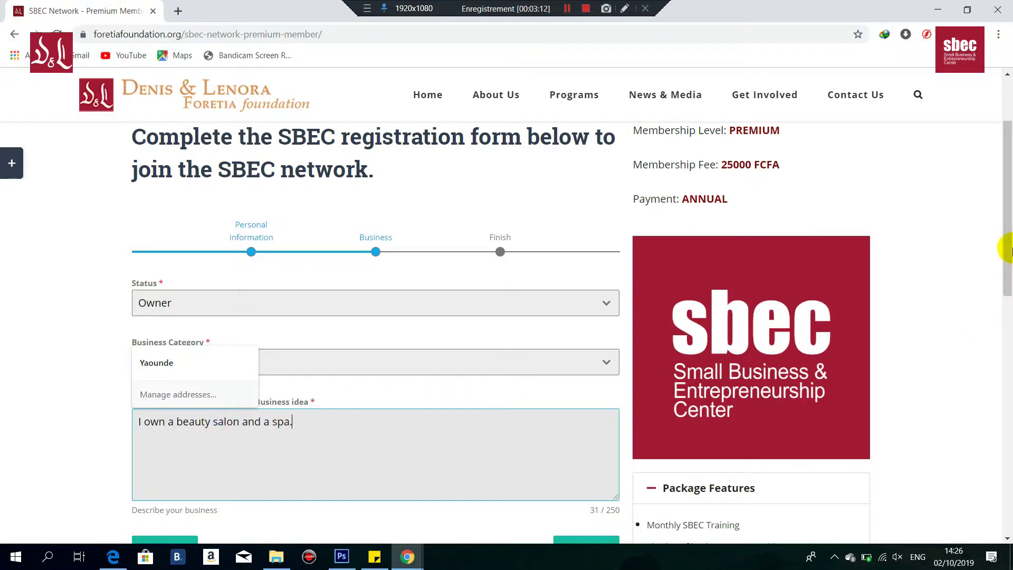
left_click_drag(1008, 190, 1008, 240)
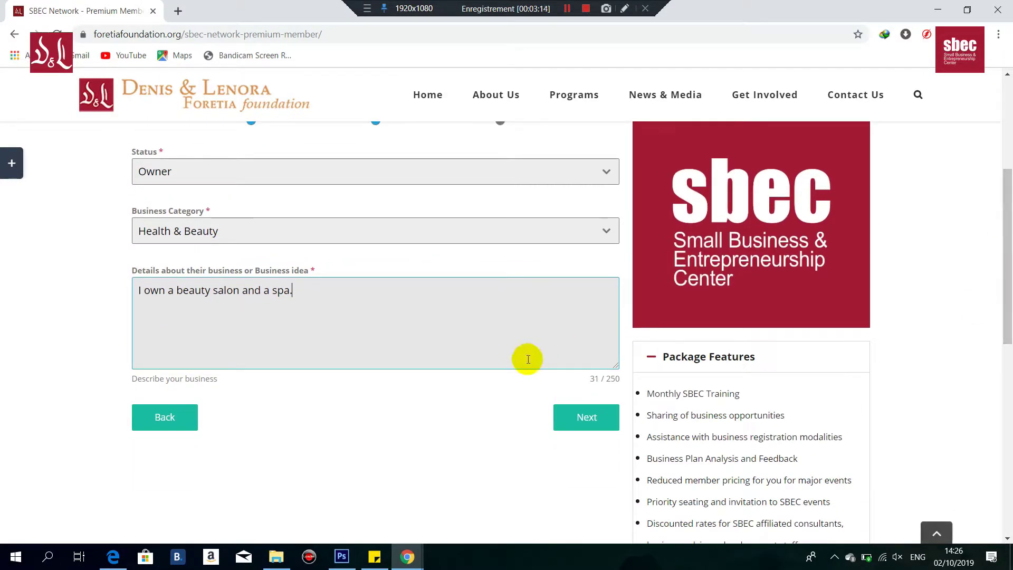
left_click(586, 418)
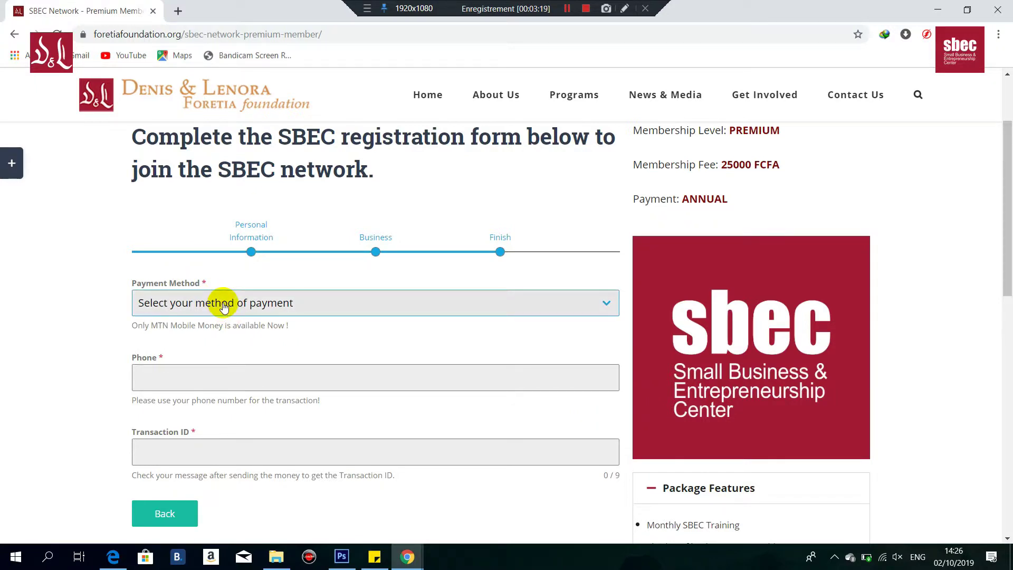
Step: Pick MTN Mobile Money as payment method and highlight the MTN number and SBEC reason
left_click(223, 307)
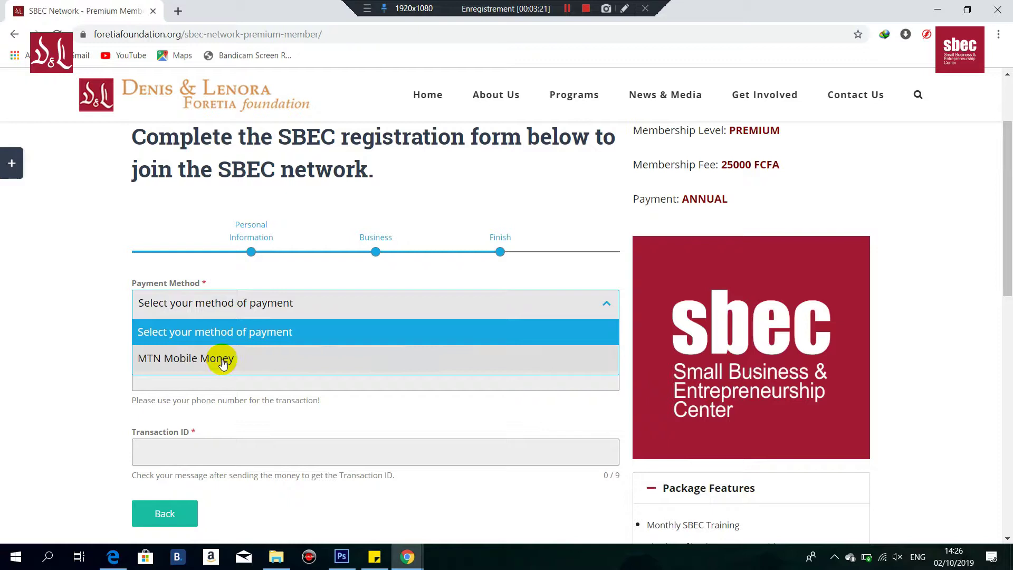
left_click(221, 359)
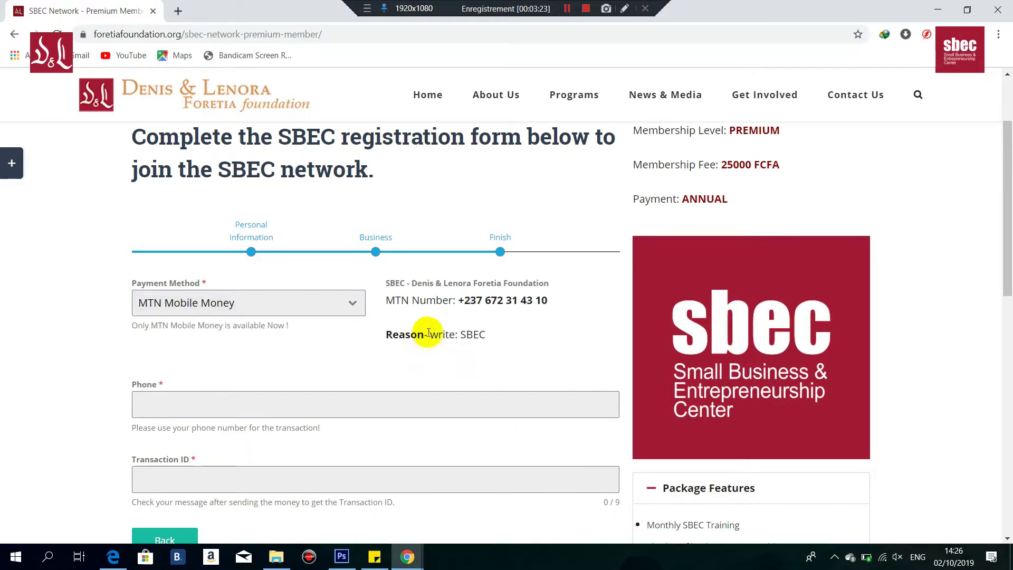
left_click_drag(458, 303, 548, 302)
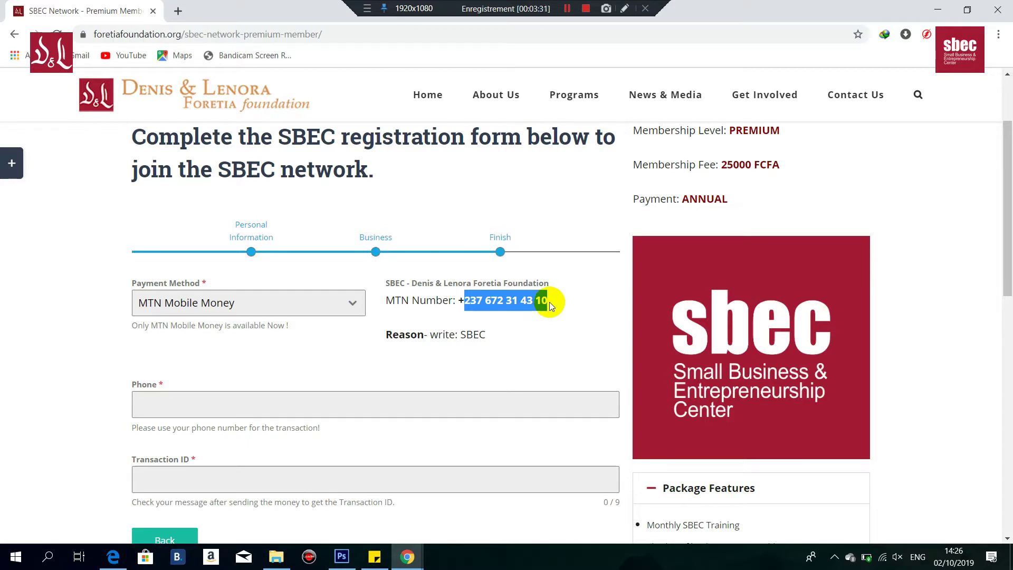
left_click_drag(461, 336, 512, 337)
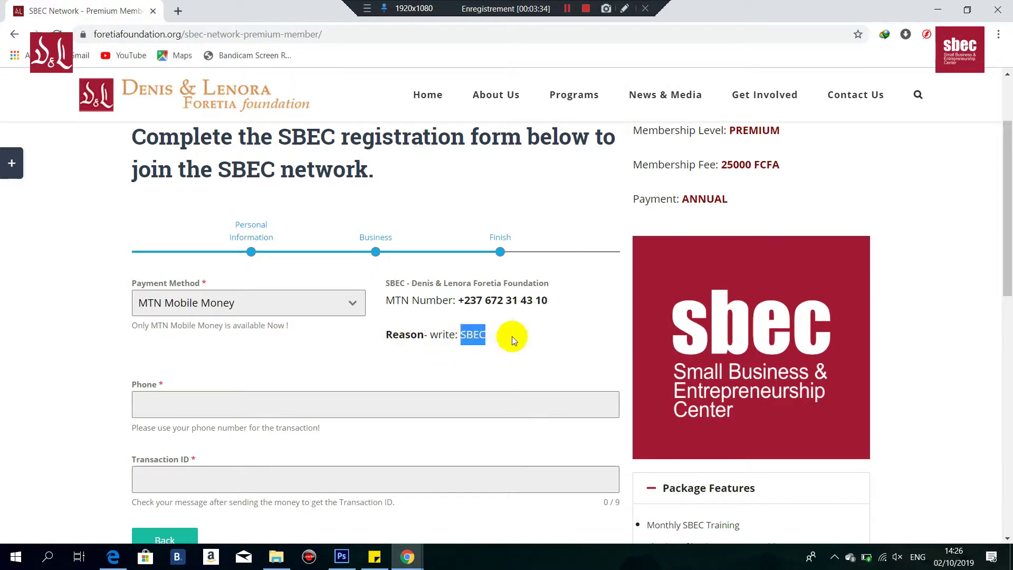
Step: Enter the payer's phone number and the nine-digit mobile money transaction ID
left_click(256, 403)
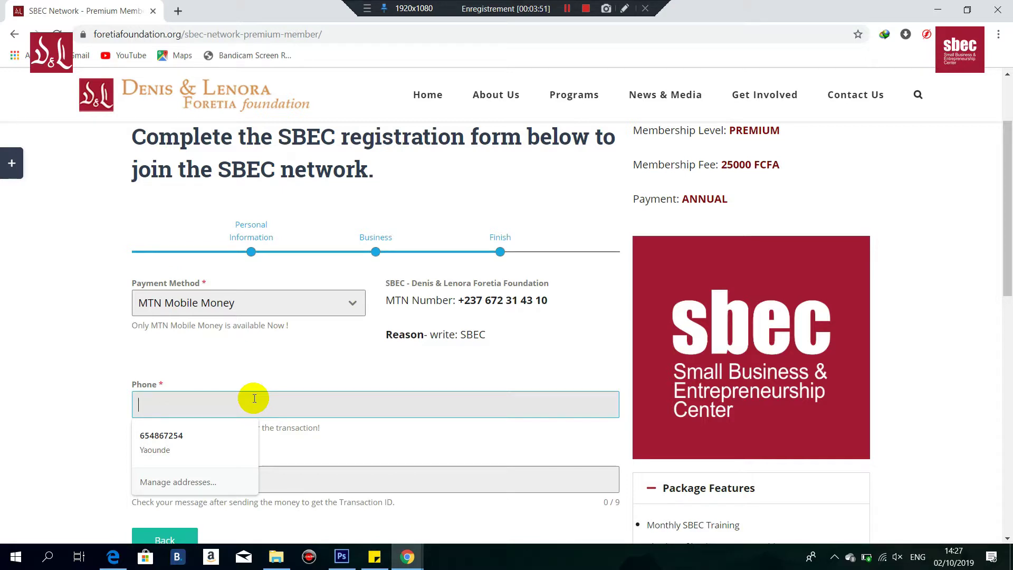
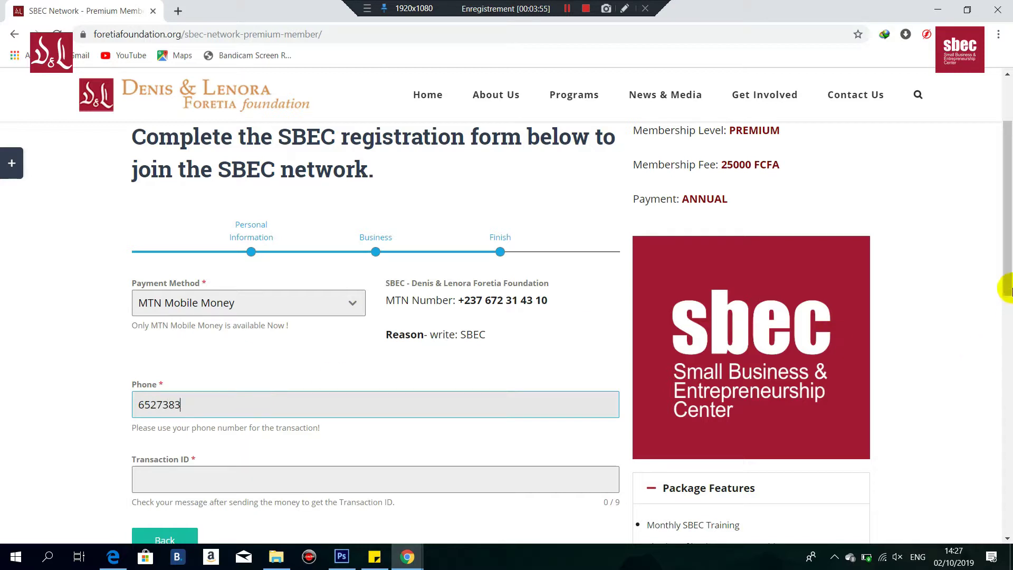
left_click_drag(1008, 233, 1008, 297)
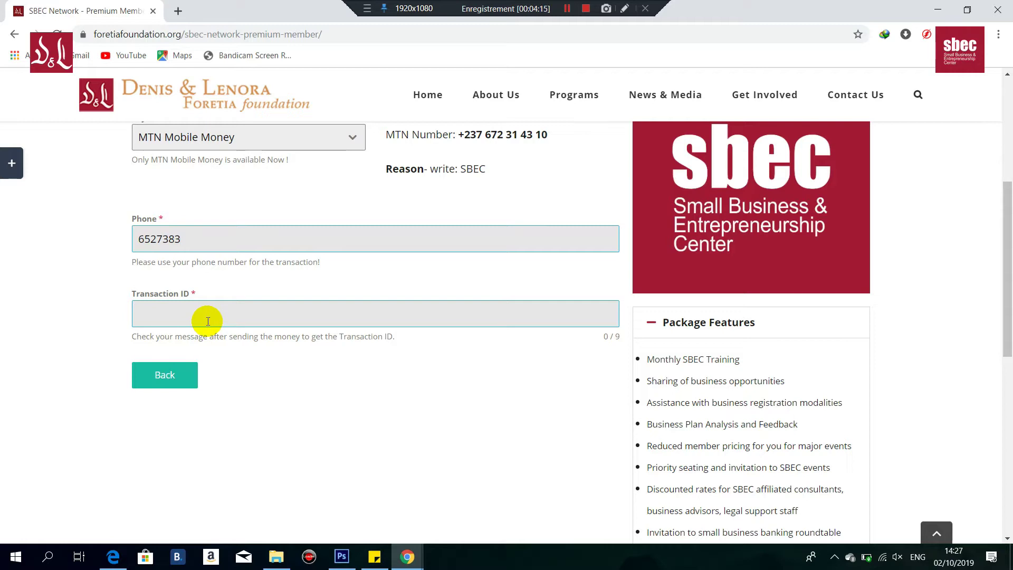
left_click(212, 239)
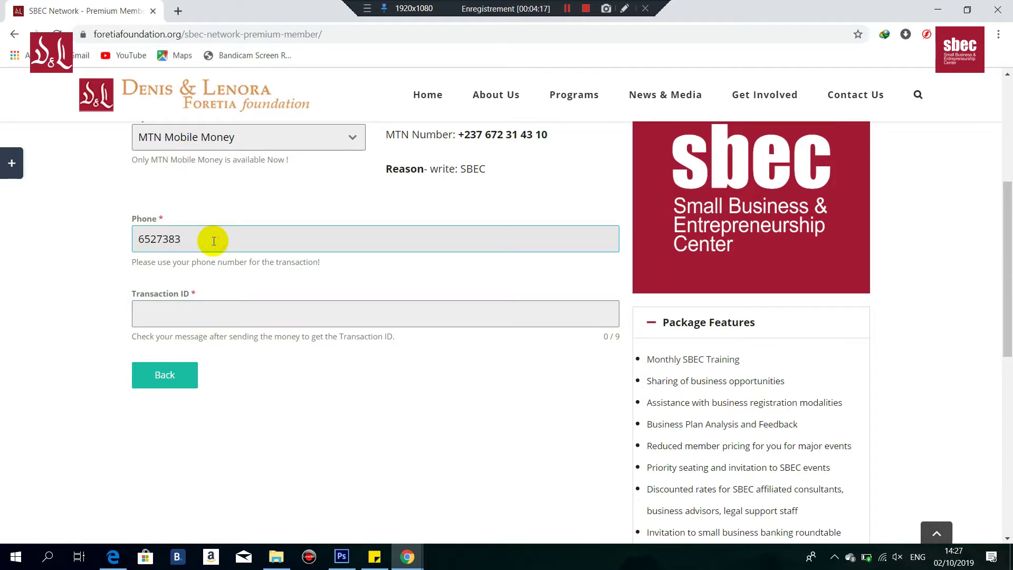
left_click(199, 306)
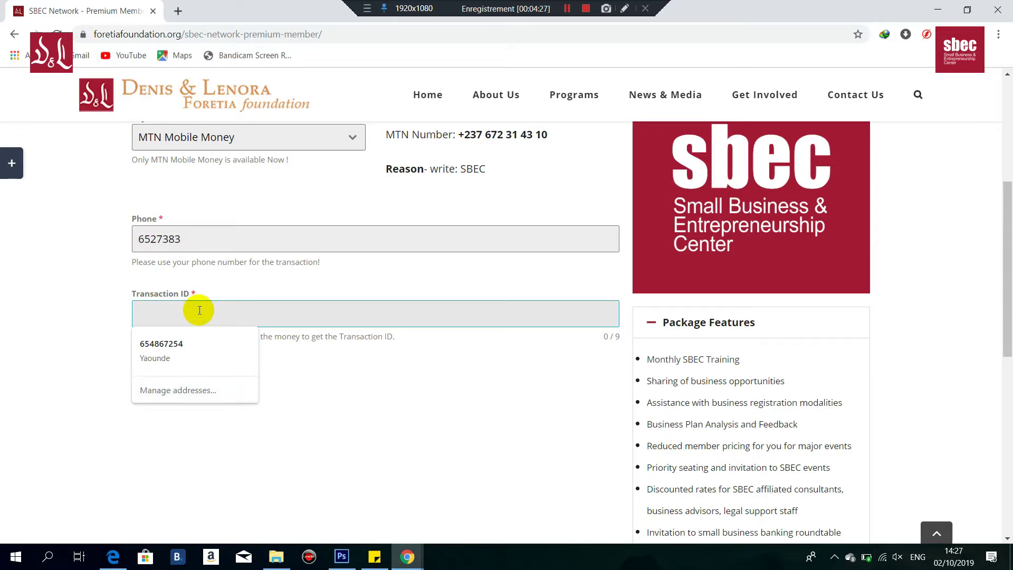
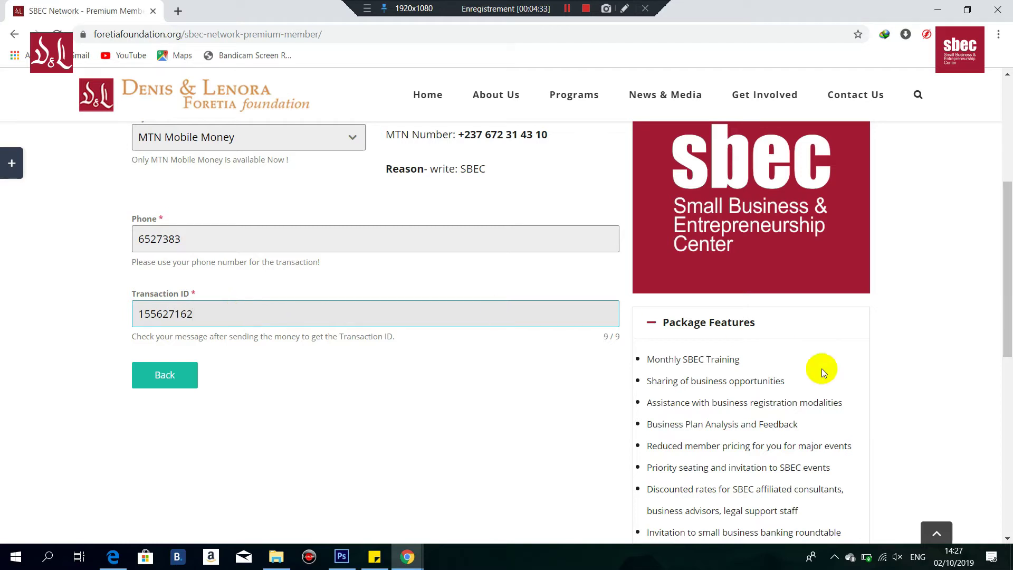
left_click_drag(1004, 314, 1002, 333)
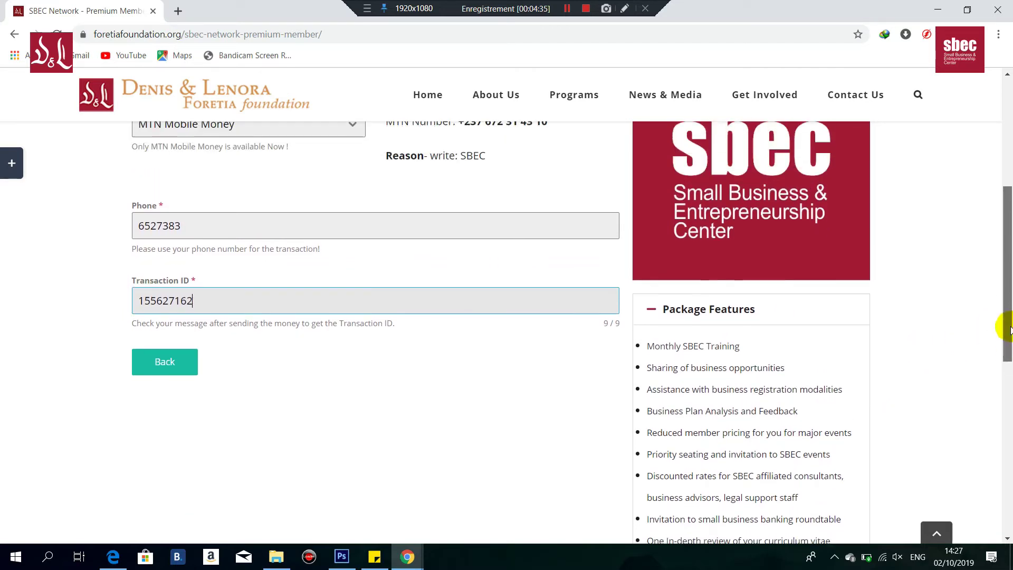
Step: Change Amount Paid from 5000 to 25000 XAF and submit the registration
left_click(277, 321)
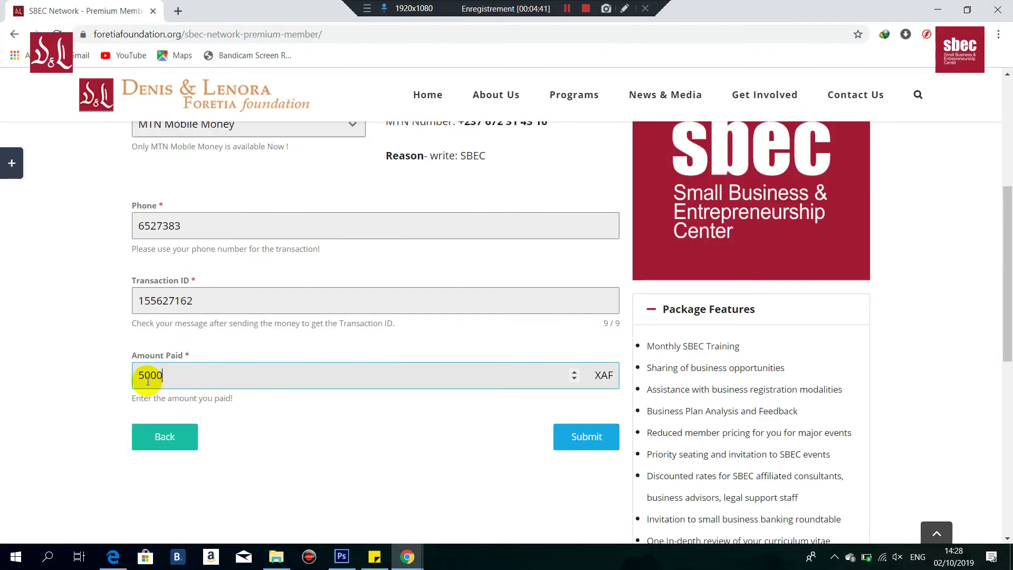
left_click_drag(163, 375, 142, 376)
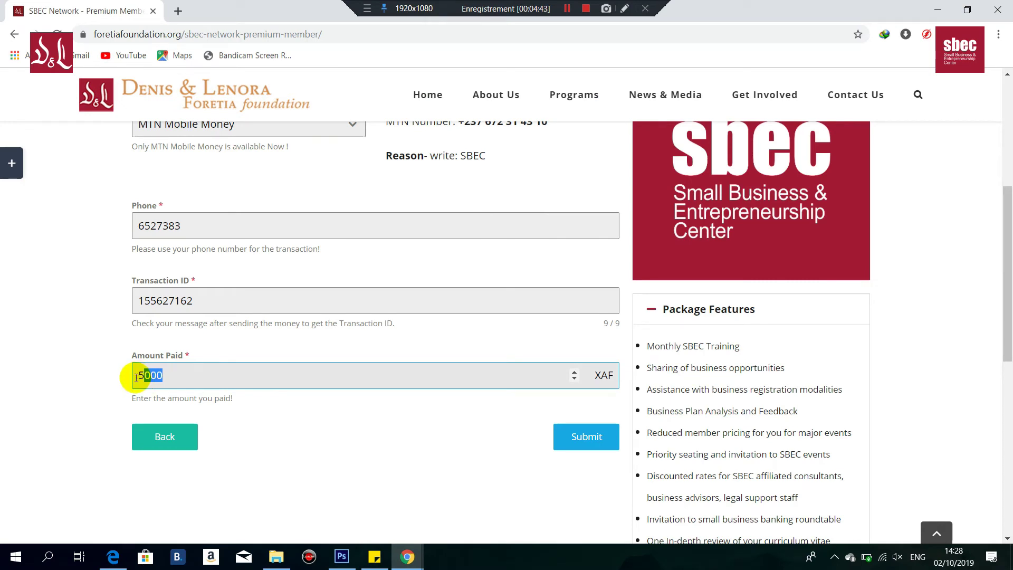
key("BackSpace")
key("BackSpace")
type("25000")
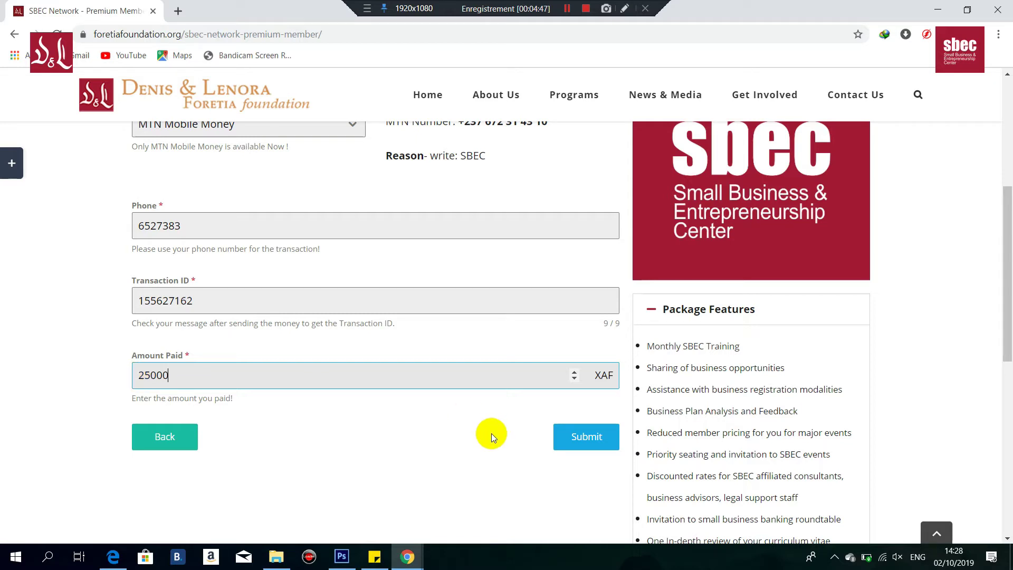
left_click(595, 445)
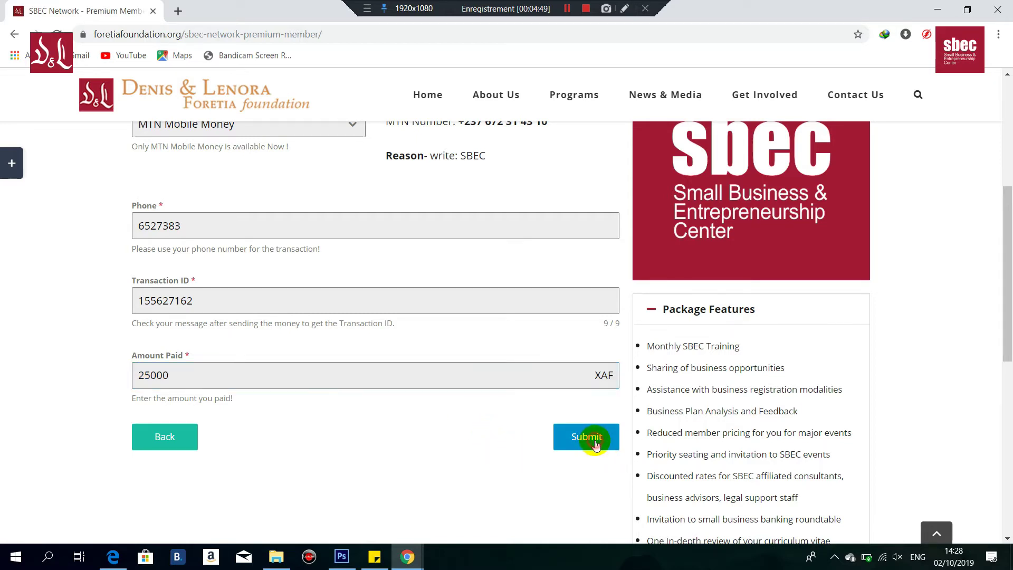